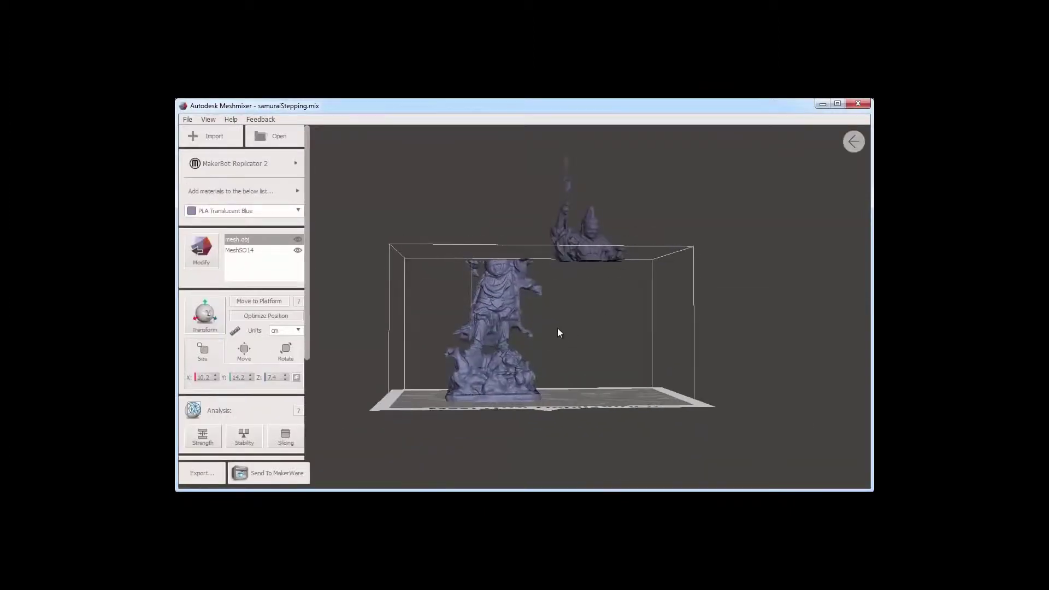
Step: Move the floating samurai mesh to the platform and generate supports beneath the winged bunny
left_click(581, 252)
left_click(269, 301)
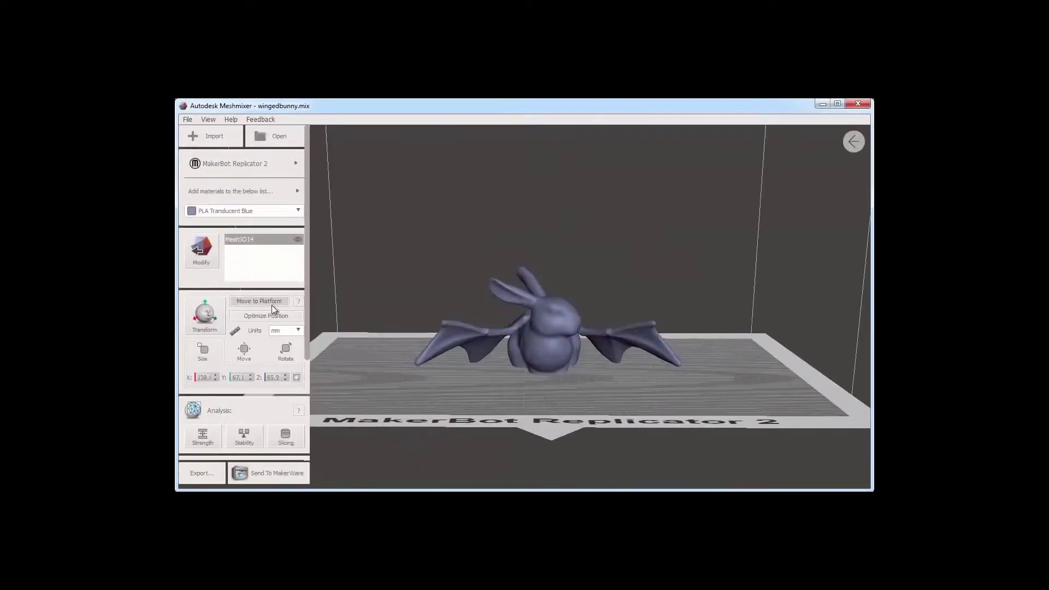
left_click(269, 302)
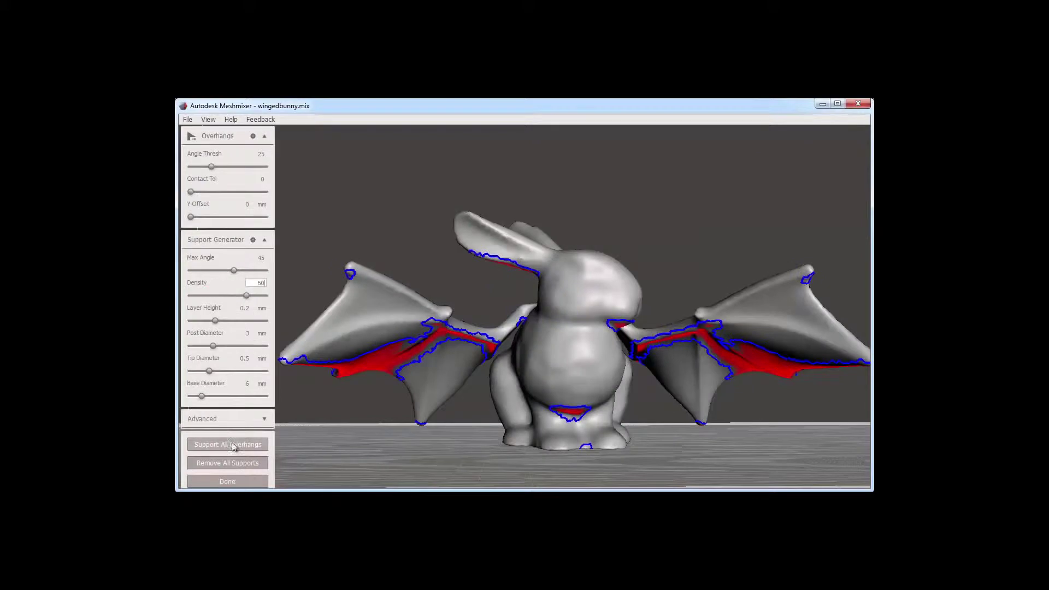
left_click(257, 445)
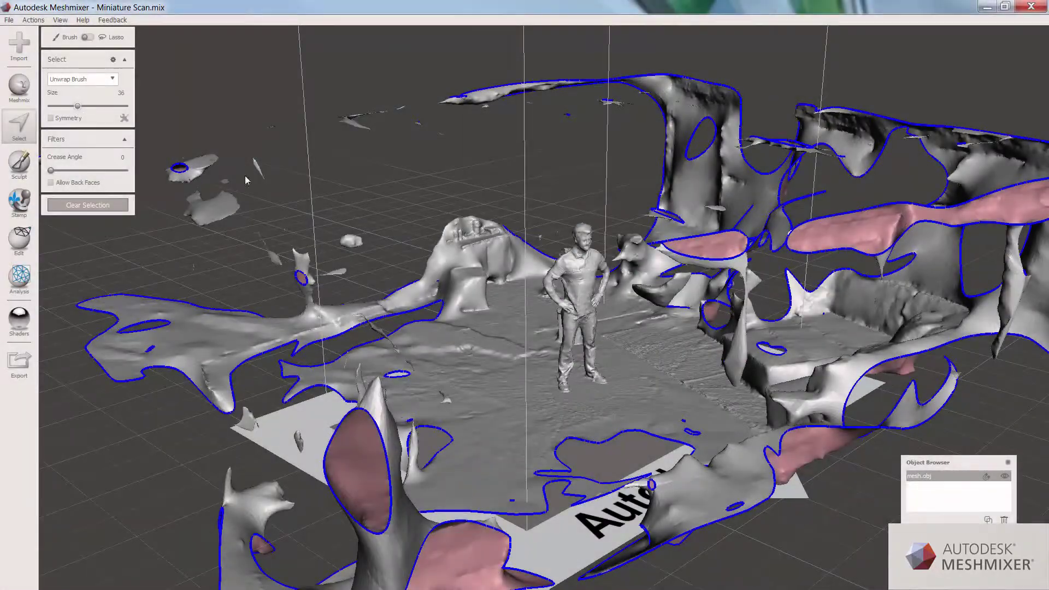
Step: From a top-down view, paint-select the scanned man and the floor patch under him, then orbit to check
scroll(632, 264, "up", 5)
right_click_drag(632, 264, 580, 255)
right_click_drag(582, 339, 582, 332)
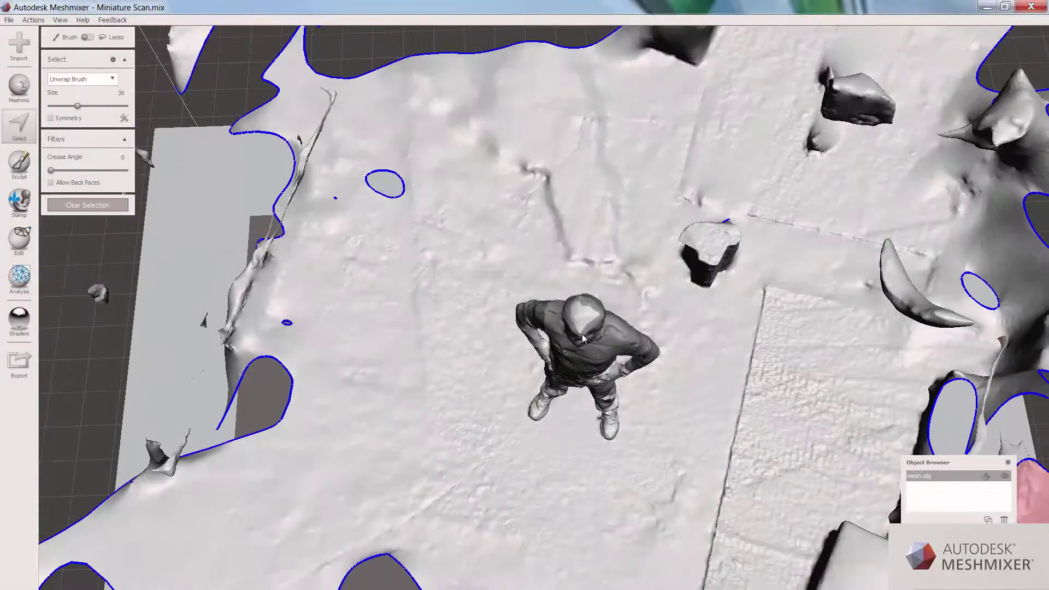
left_click(582, 337)
scroll(651, 356, "up", 3)
right_click_drag(650, 353, 601, 357)
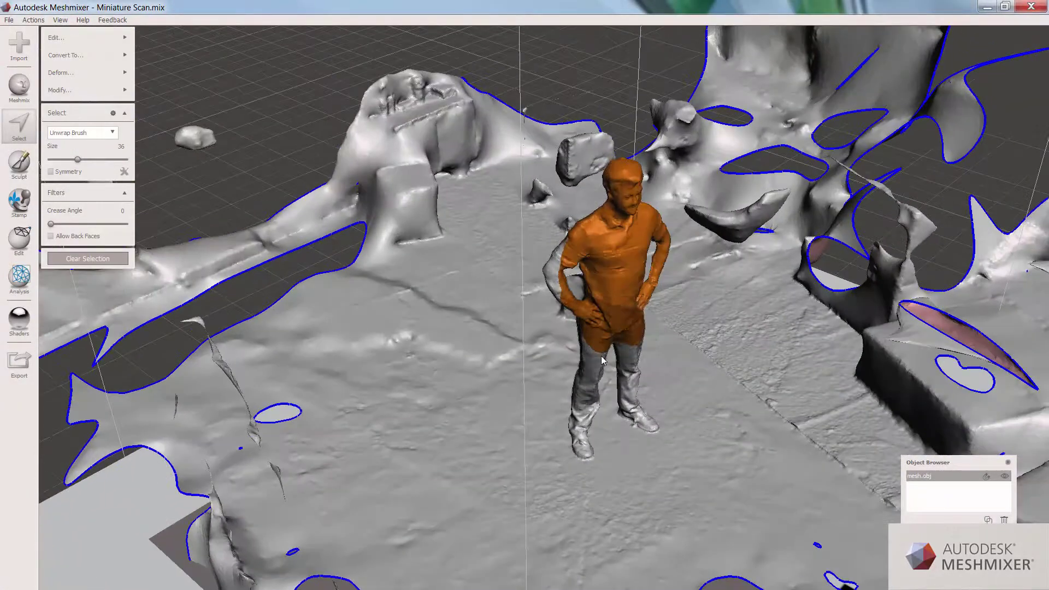
right_click_drag(590, 418, 705, 413)
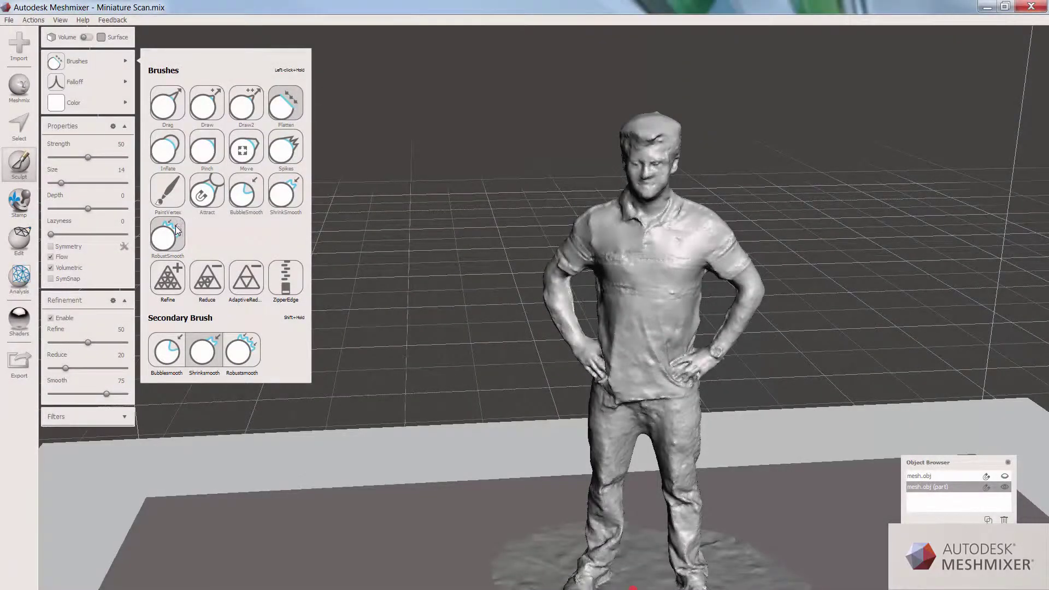
Step: Brush the figure's bumpy areas with RobustSmooth, orbiting to reach its back, sides and front
left_click(176, 230)
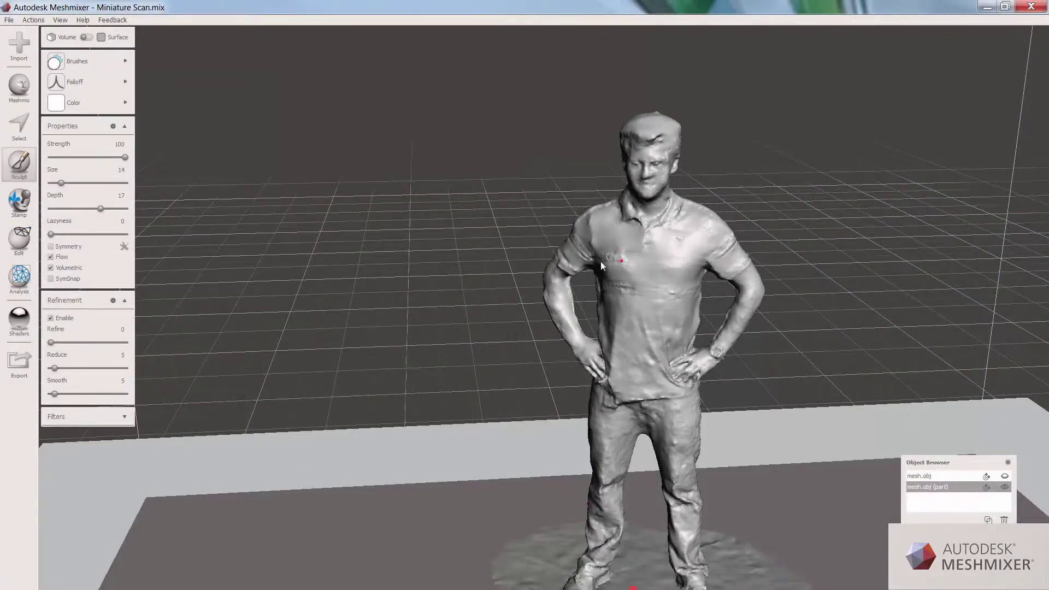
right_click_drag(598, 258, 519, 228)
right_click_drag(532, 318, 441, 268)
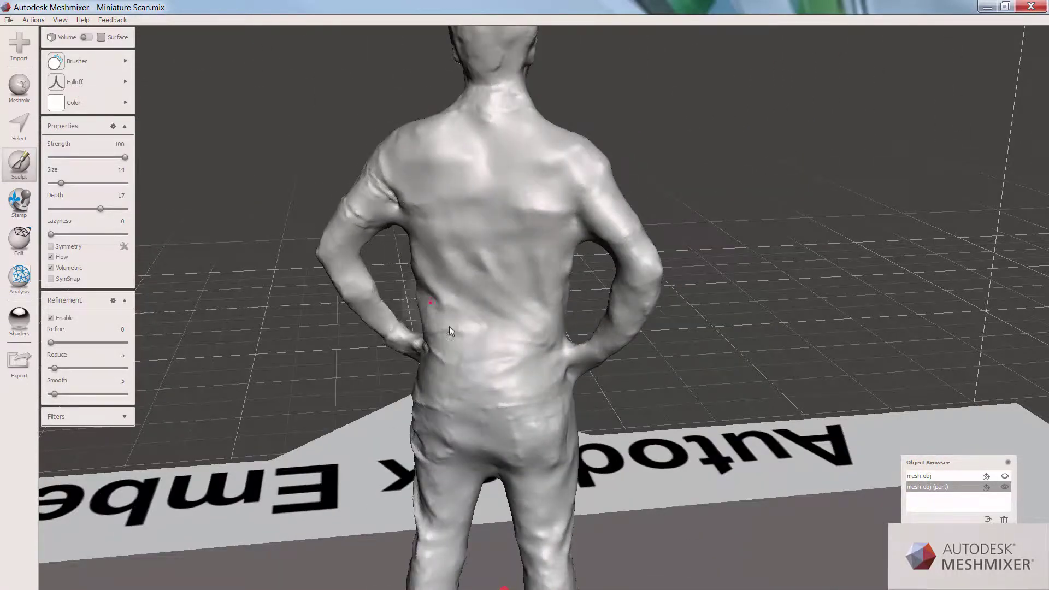
right_click_drag(491, 422, 447, 467)
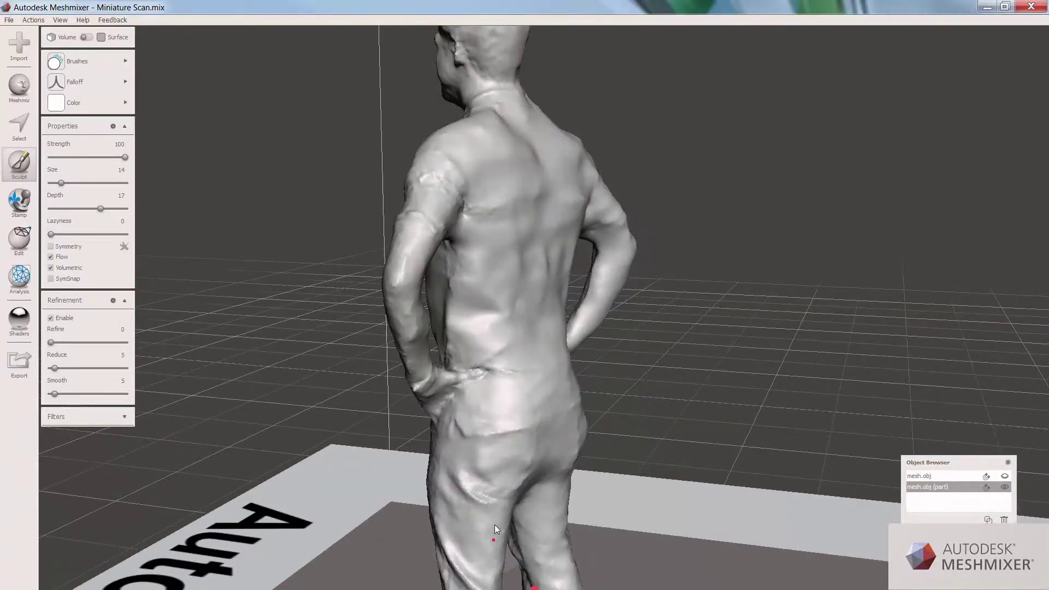
right_click_drag(486, 520, 549, 410)
right_click_drag(542, 505, 573, 327)
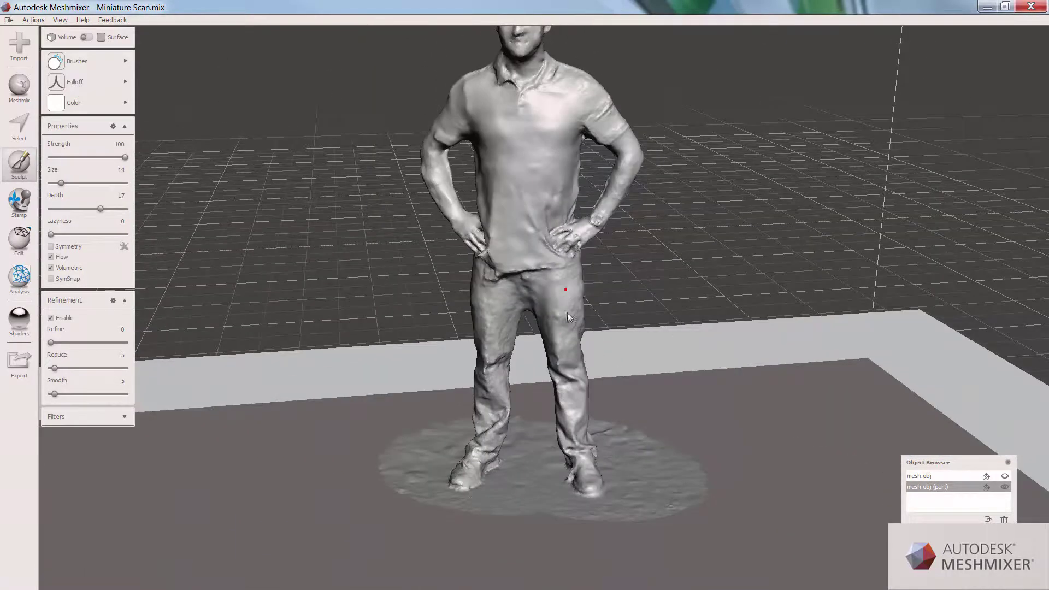
right_click_drag(568, 419, 496, 340)
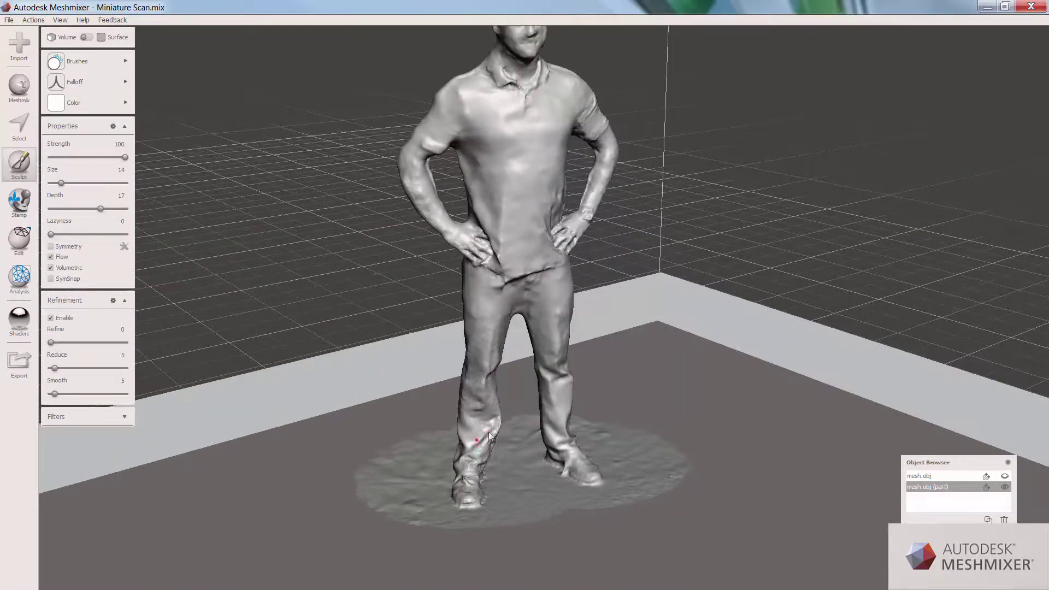
right_click_drag(498, 424, 643, 408)
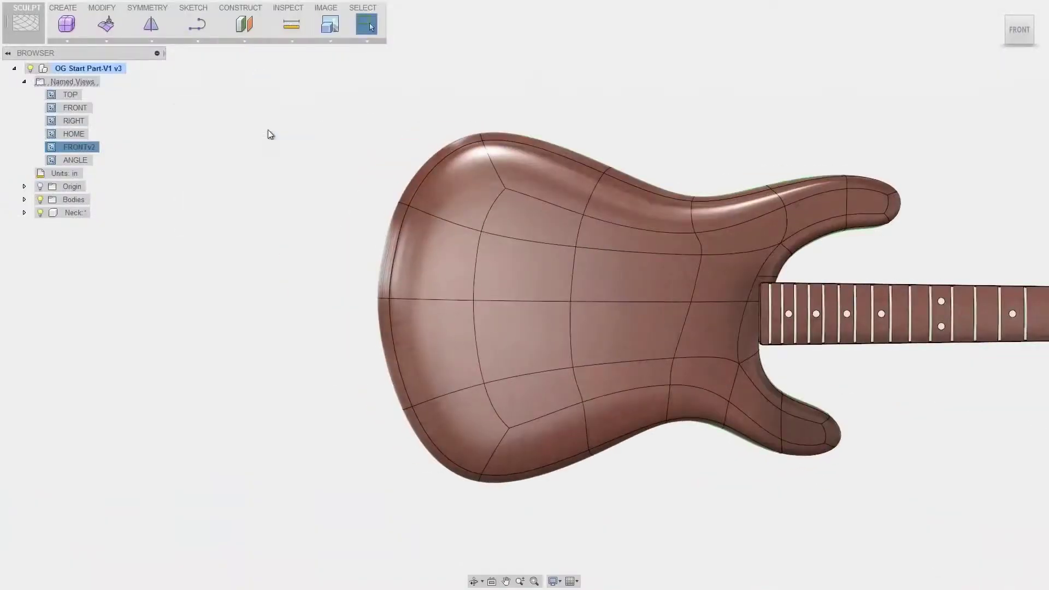
Step: Start Edit Form from the right-click menu and pick the edge loop on the guitar body's left end
right_click(270, 135)
left_click(270, 112)
left_click(858, 208)
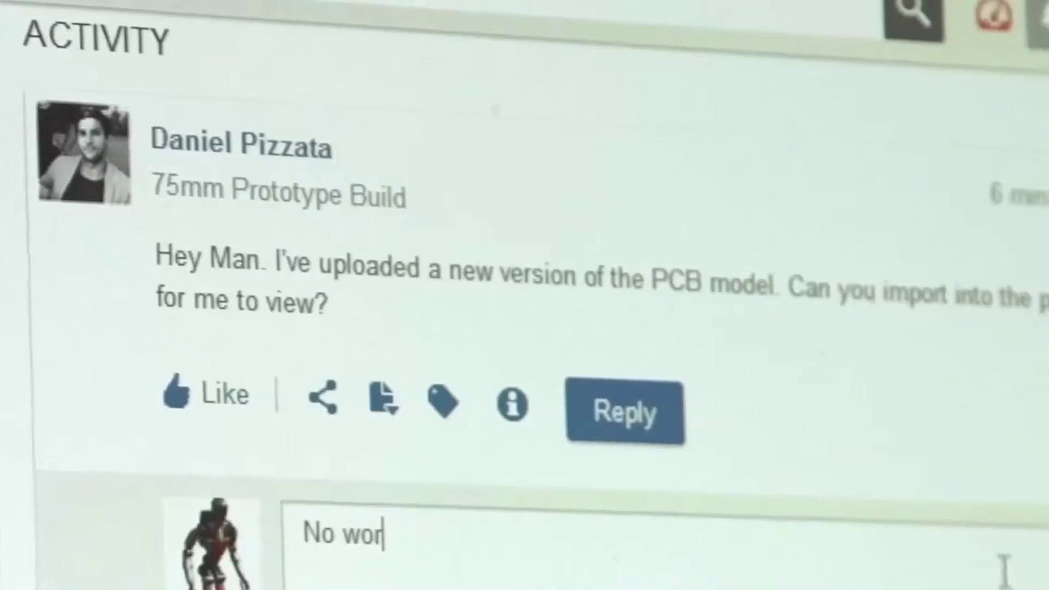
Step: Finish typing the reply 'No worries, on it!' in the comment box
type("ries")
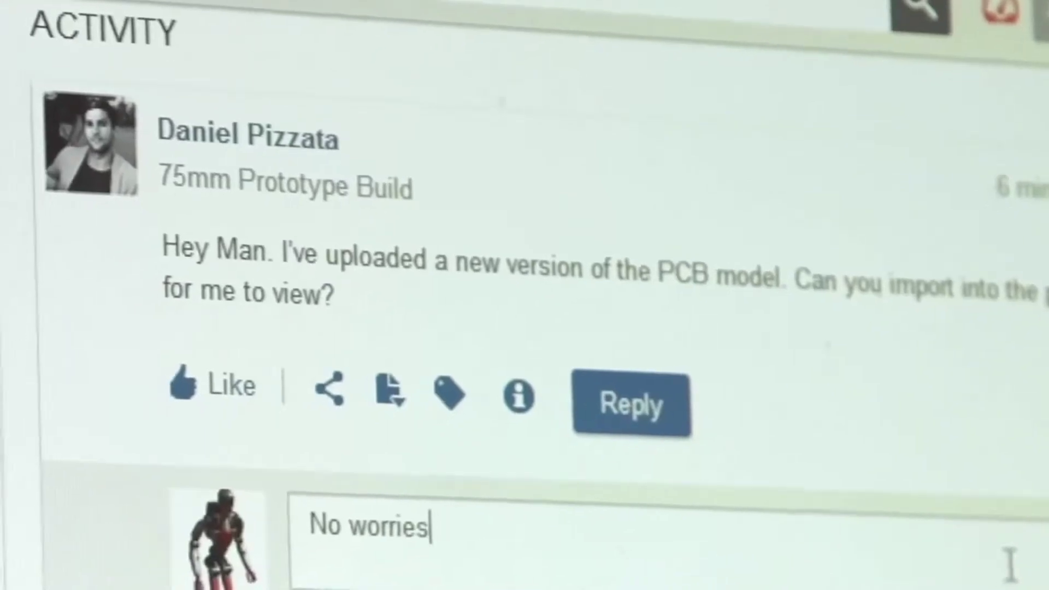
type(", on it!")
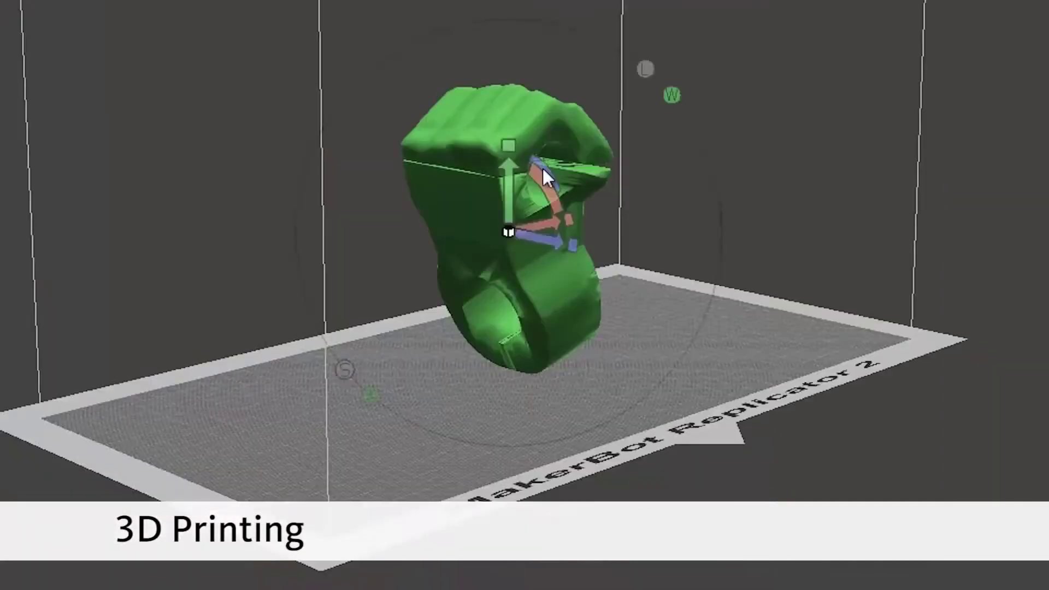
Step: Rotate the fist-shaped part flat onto the bed with the gizmo and accept the orientation
left_click_drag(543, 175, 508, 169)
key("Return")
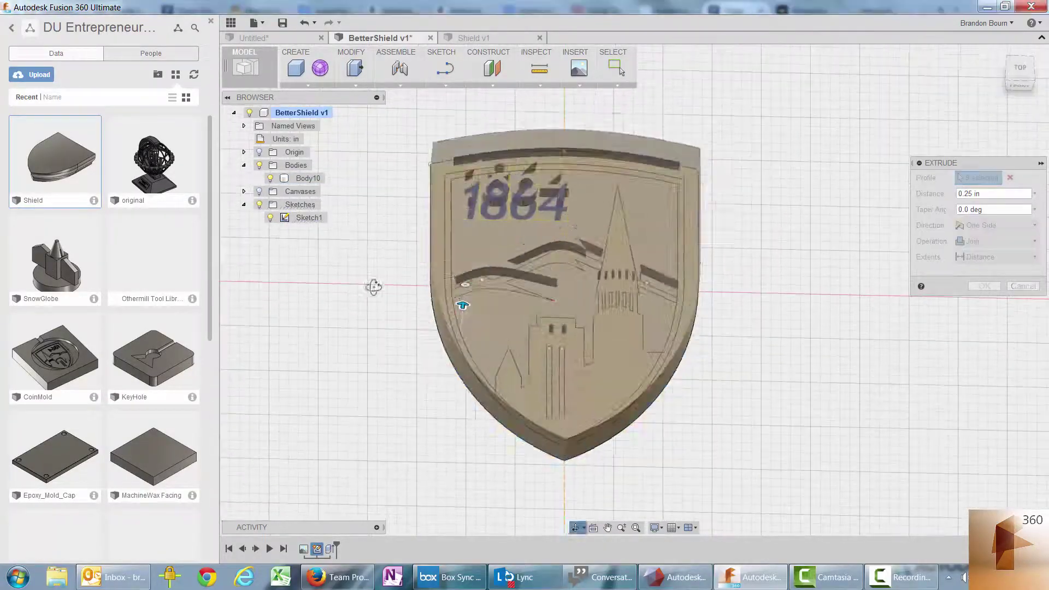
Step: Confirm the 0.25 in extrusion of the shield sketch
key("Return")
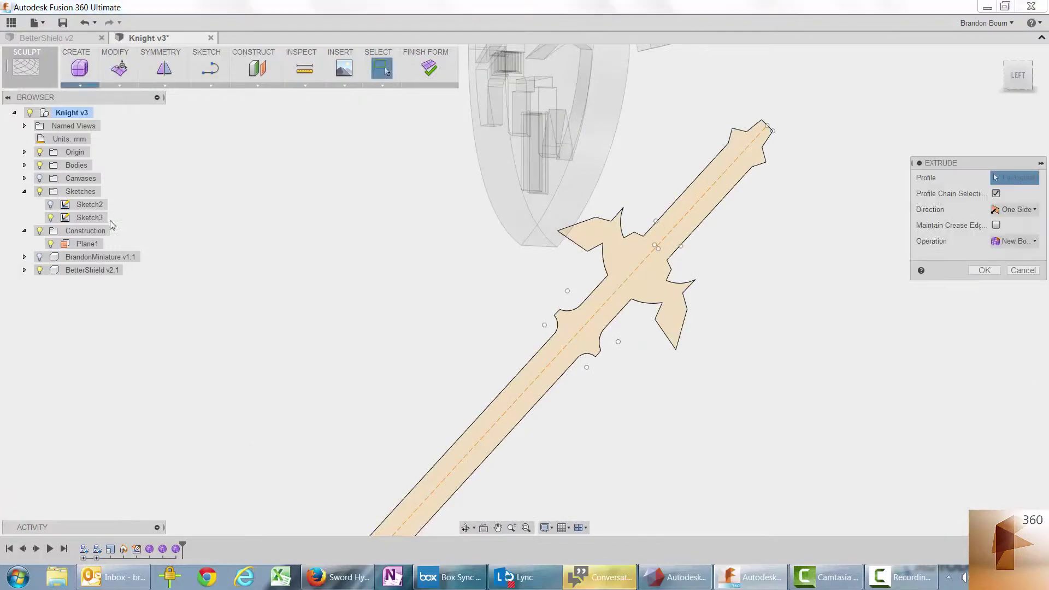
Step: Orbit to a side view to inspect the extruded sword
middle_click_drag(602, 282, 548, 282, "shift")
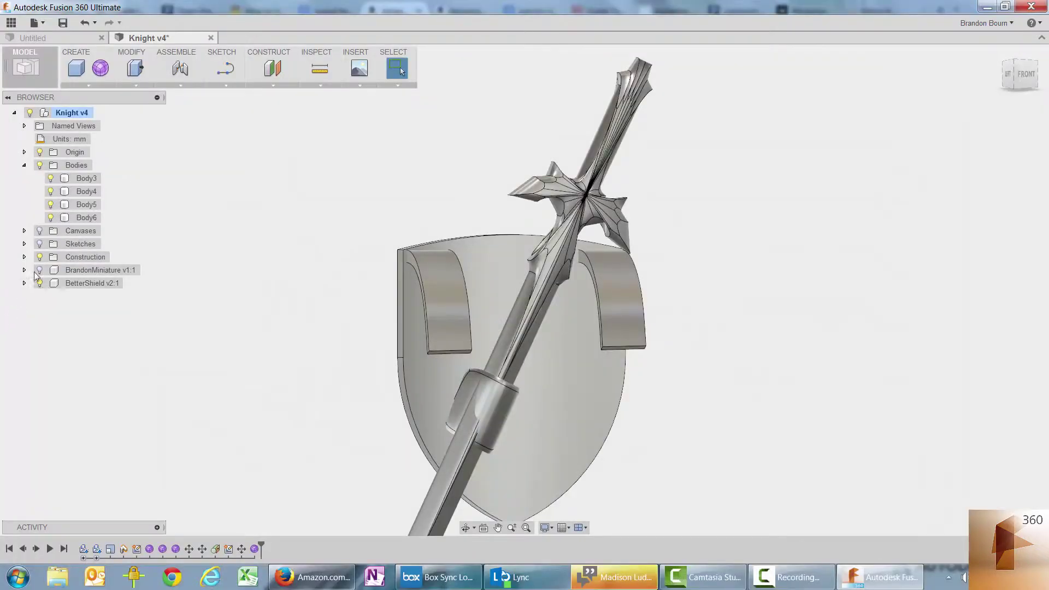
Step: Make BrandonMiniature v1:1 visible and orbit to view the figure from its left side
left_click(38, 270)
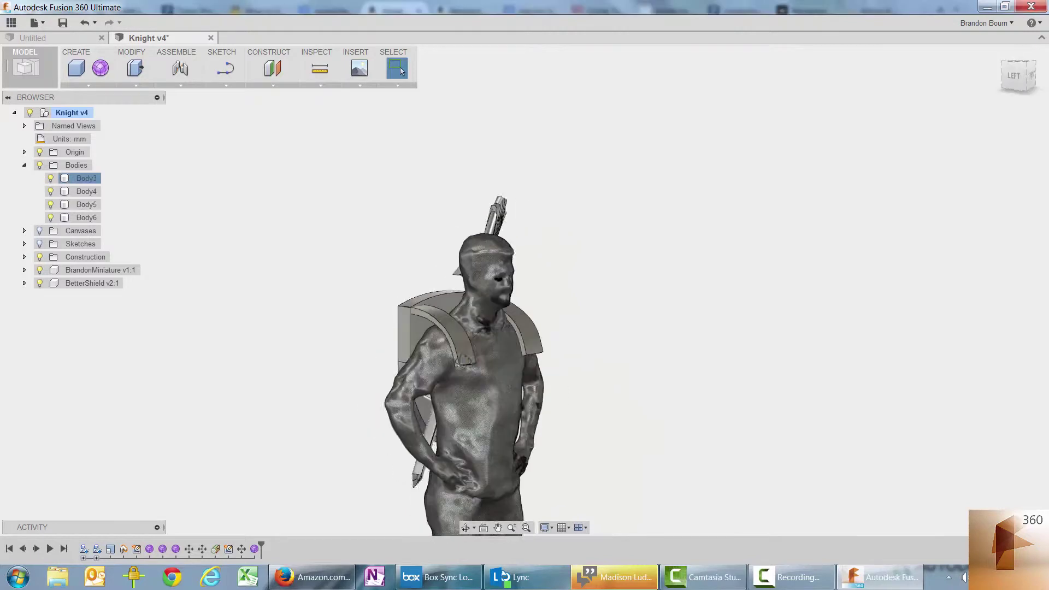
middle_click_drag(400, 67, 536, 164, "shift")
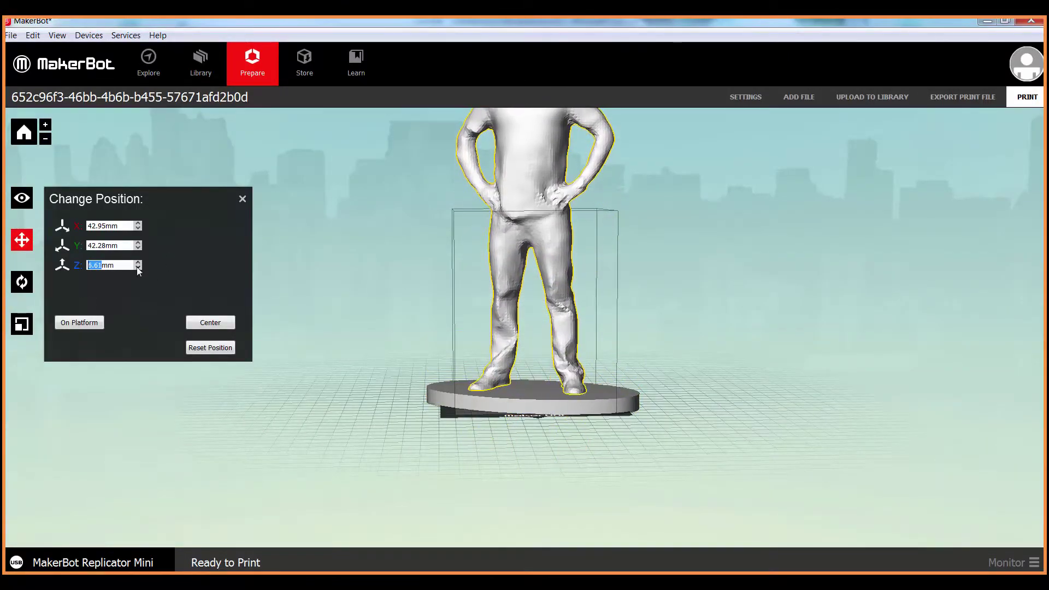
Step: Scale the figure to 90%, keep its position, and start the print on the Replicator Mini
key("s")
left_click_drag(100, 287, 117, 286)
type("90")
key("Return")
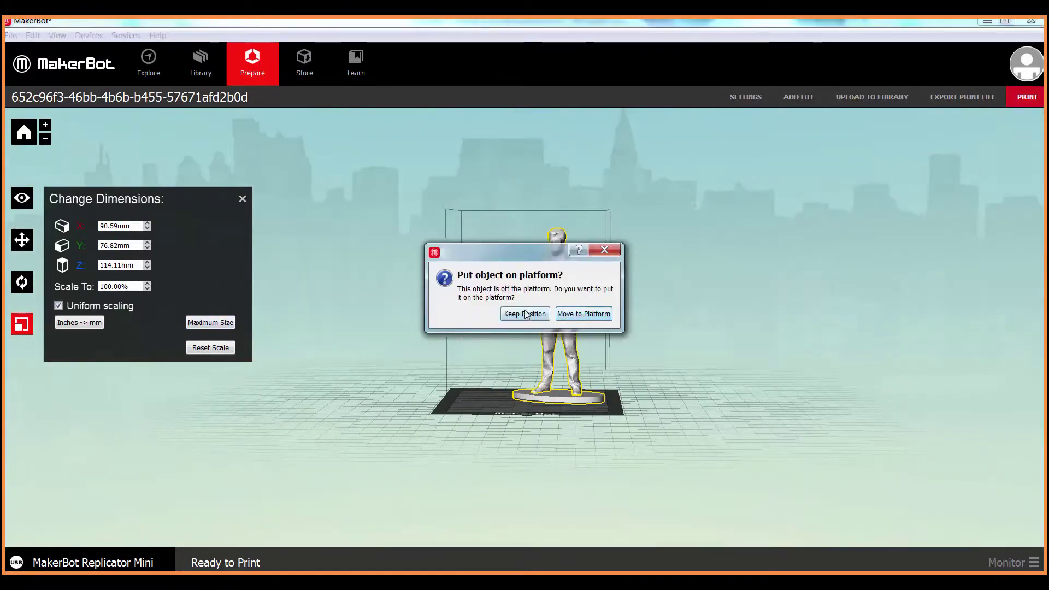
left_click(523, 315)
left_click(591, 355)
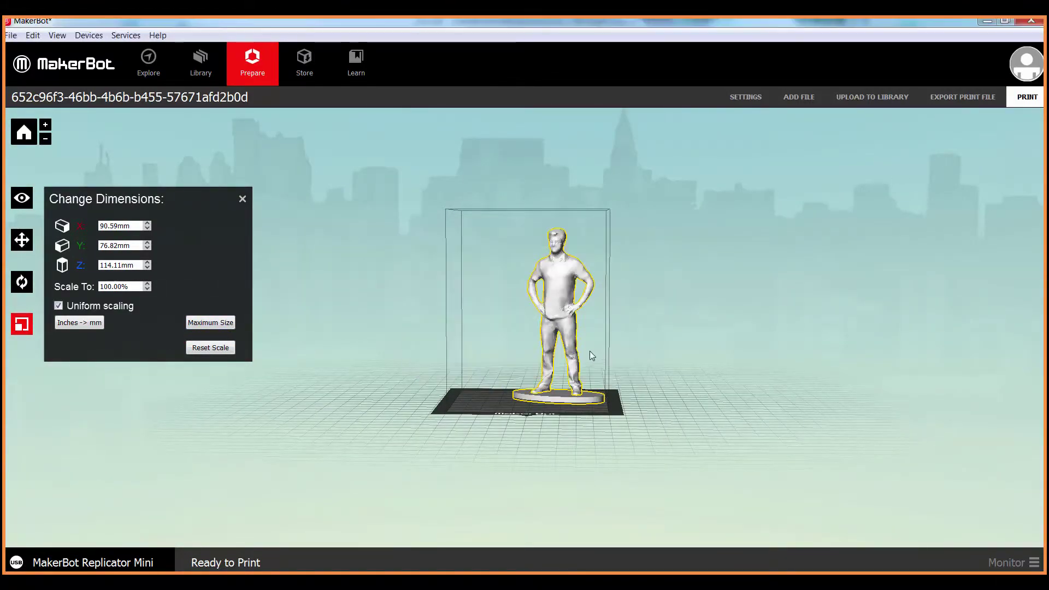